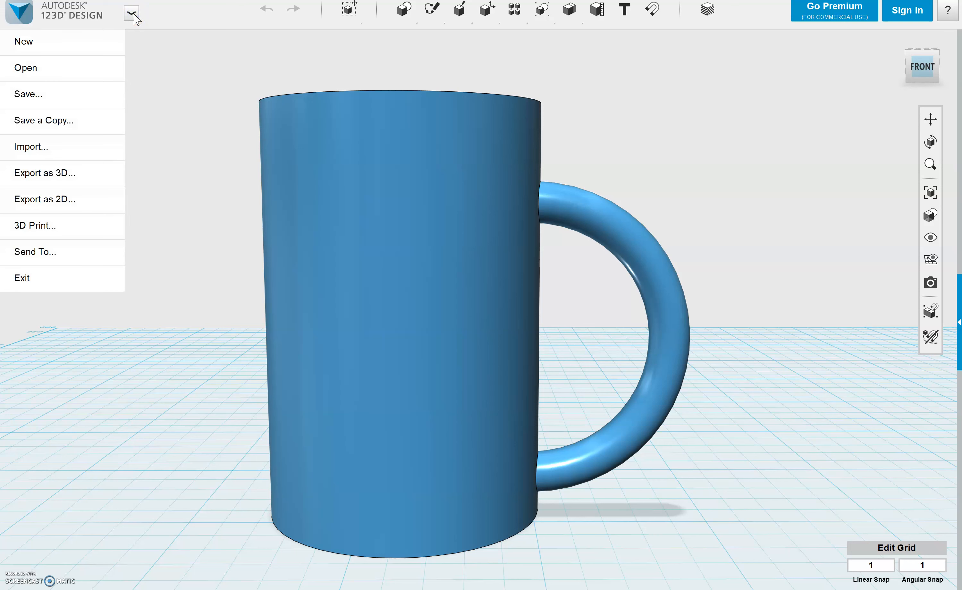
# Export the mug model as an STL with Fine mesh tessellation, saving it as Mug on USB Drive (D:)
pyautogui.moveTo(76, 168)
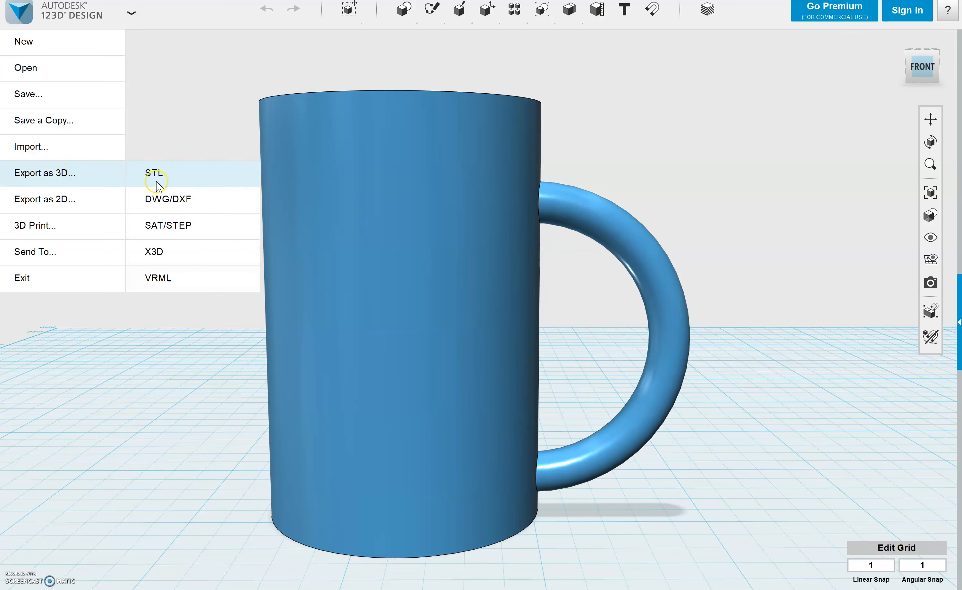
pyautogui.click(153, 174)
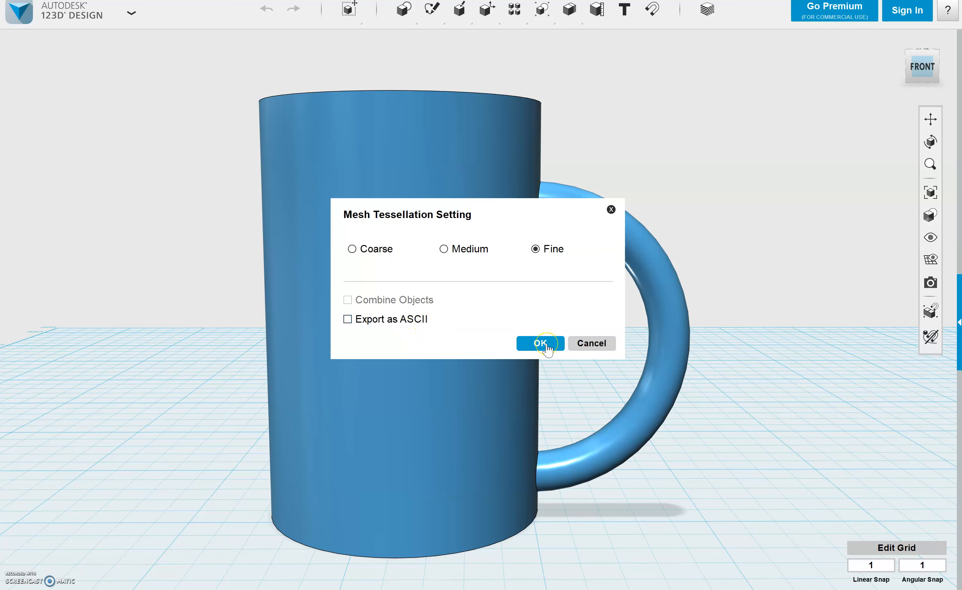
pyautogui.click(541, 343)
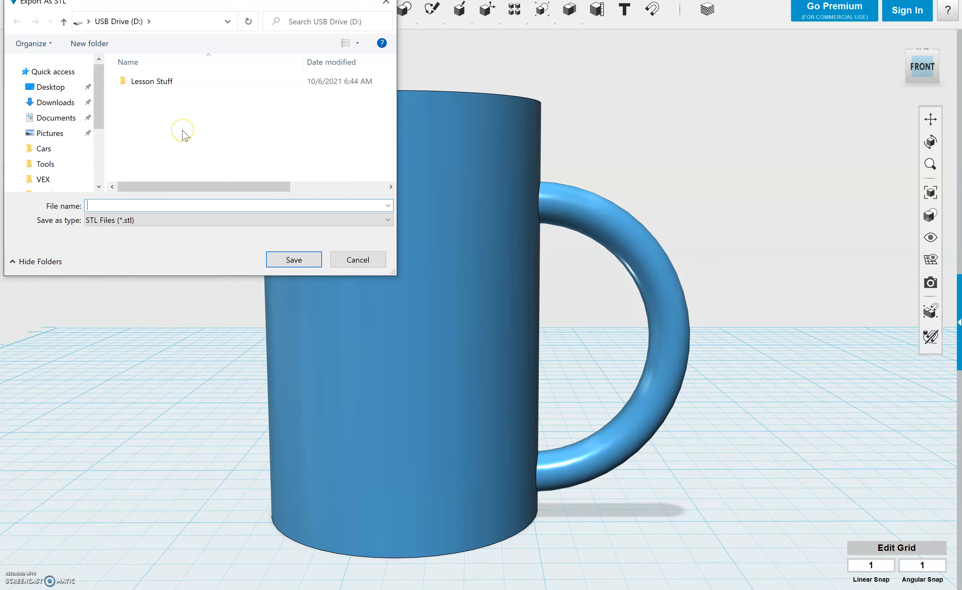
pyautogui.rightClick(165, 127)
pyautogui.click(293, 260)
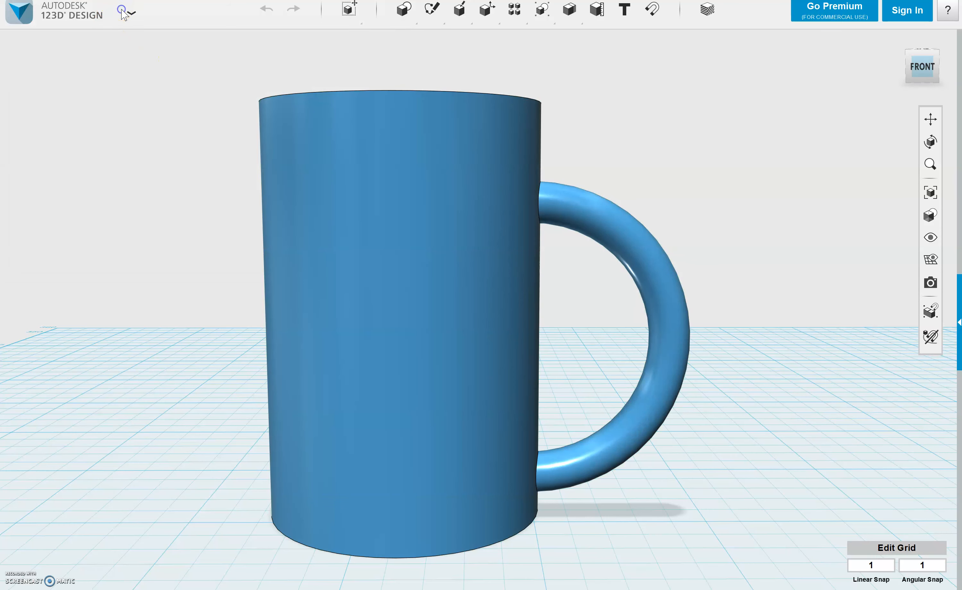
# Close the mug design without saving the document's changes
pyautogui.click(130, 14)
pyautogui.moveTo(64, 173)
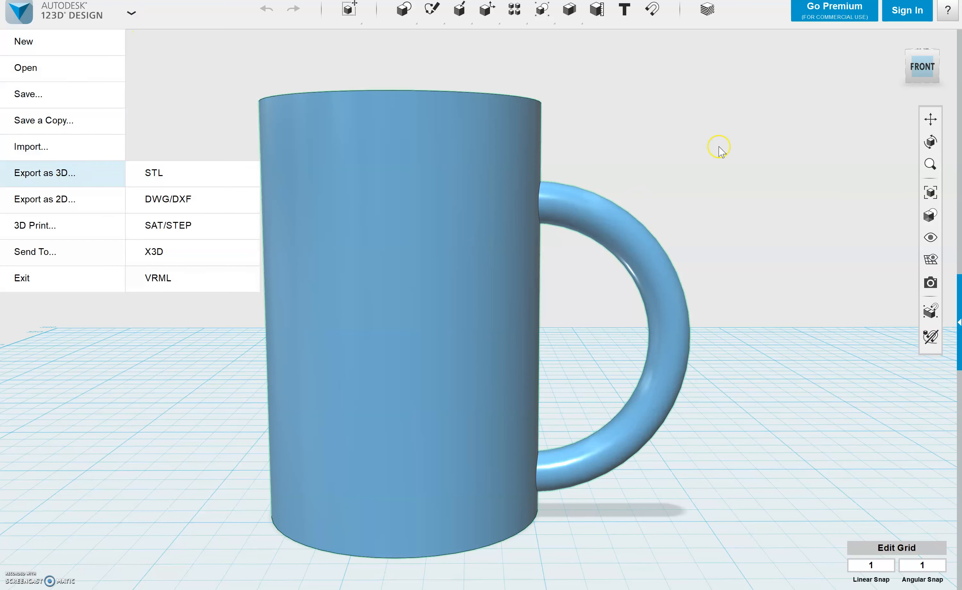
pyautogui.click(377, 16)
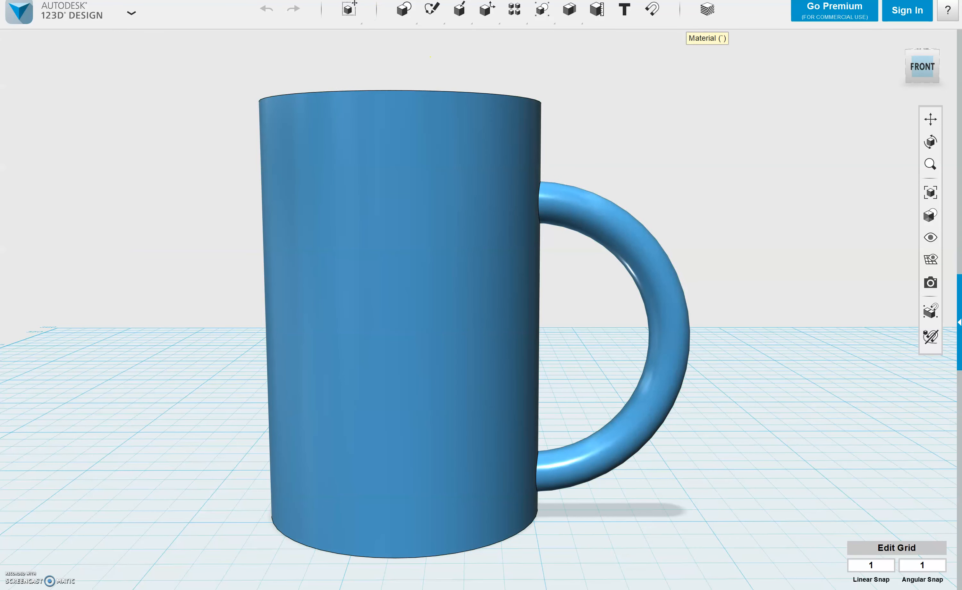
pyautogui.click(949, 0)
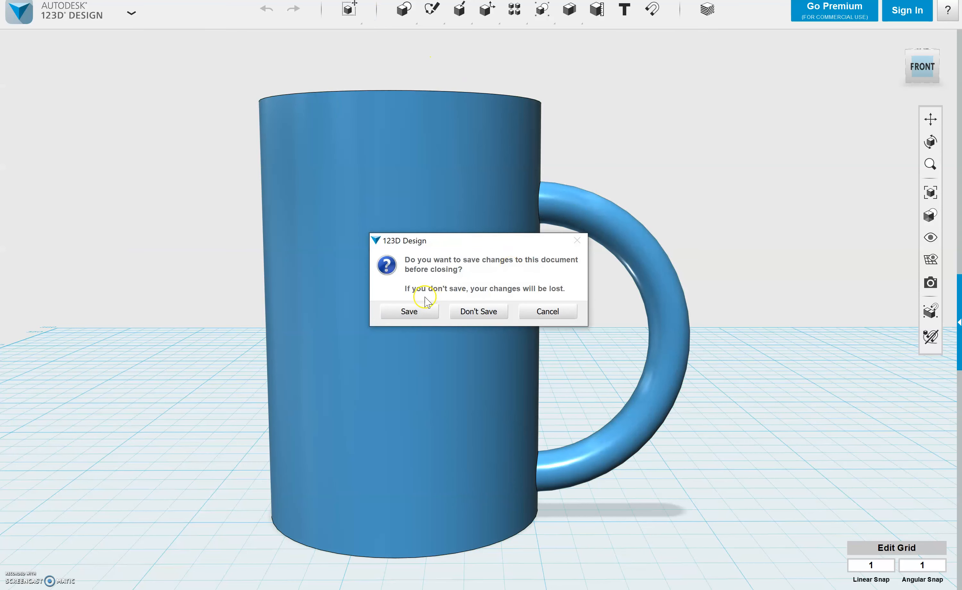
pyautogui.click(484, 314)
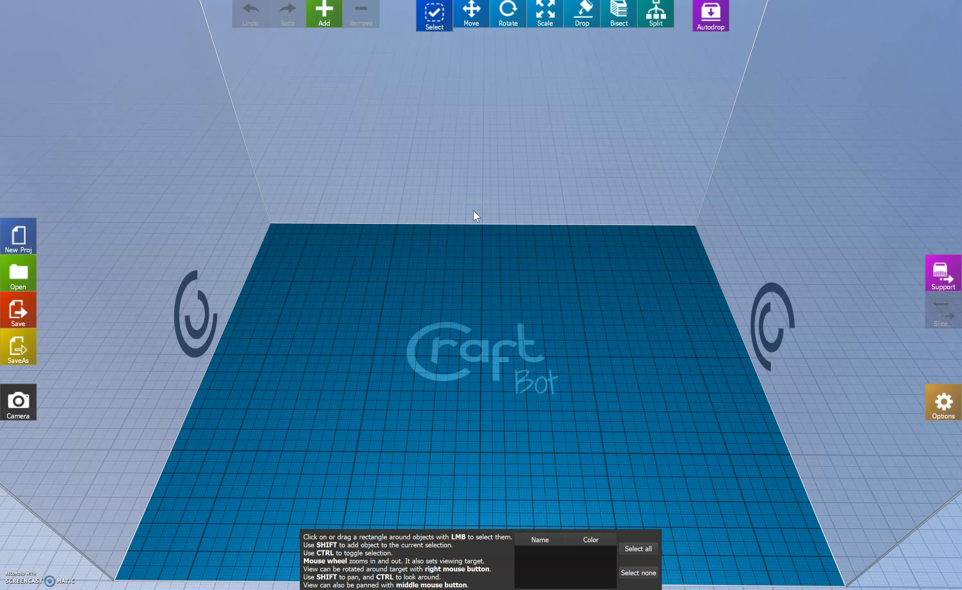
# Switch to CraftWare and browse to USB Drive (D:) for the file to open
pyautogui.click(26, 282)
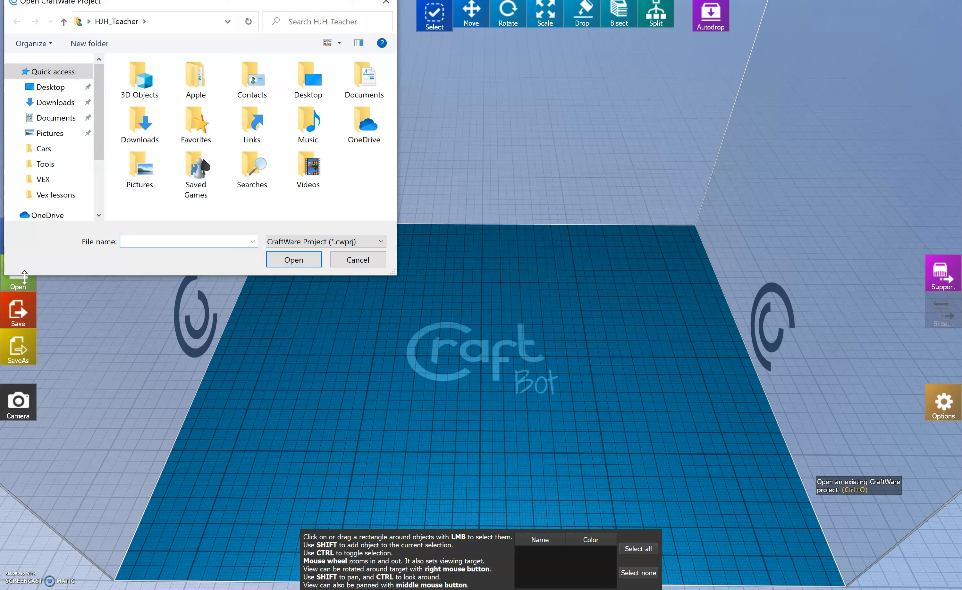
pyautogui.scroll(-2, 49, 186)
pyautogui.click(63, 200)
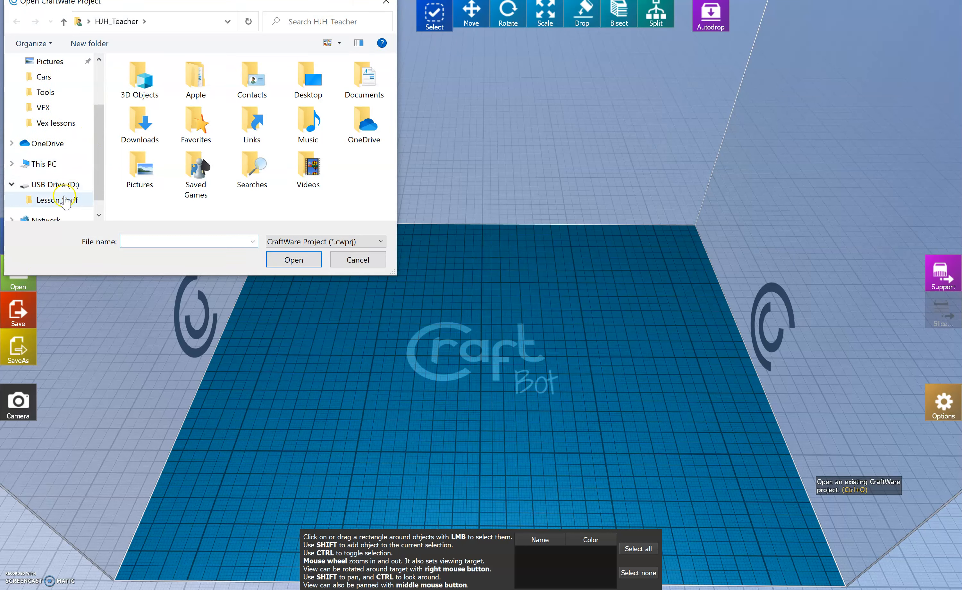
pyautogui.click(63, 187)
pyautogui.click(66, 189)
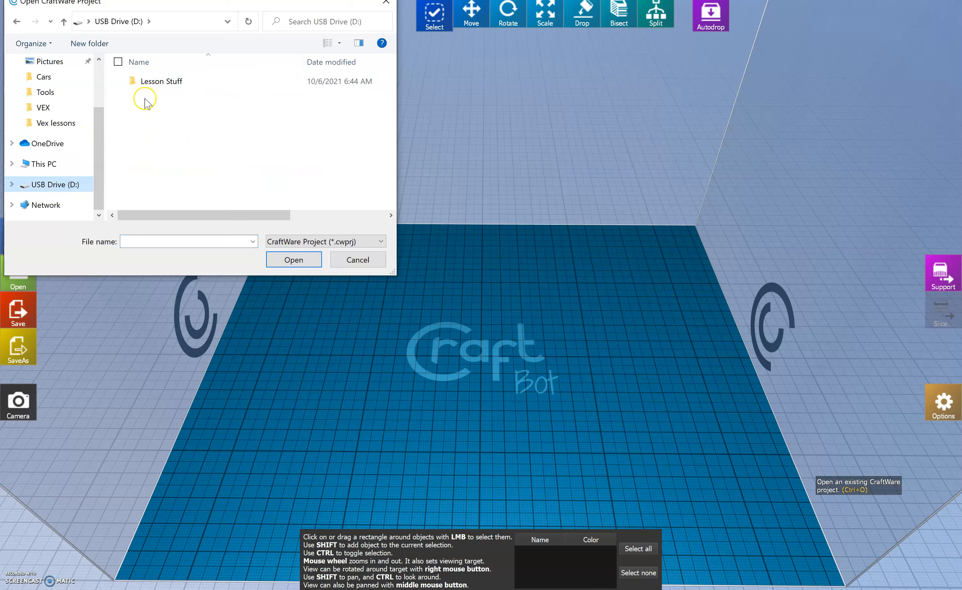
# Show any supported file type and open the Mug file from the USB drive
pyautogui.click(338, 241)
pyautogui.click(326, 327)
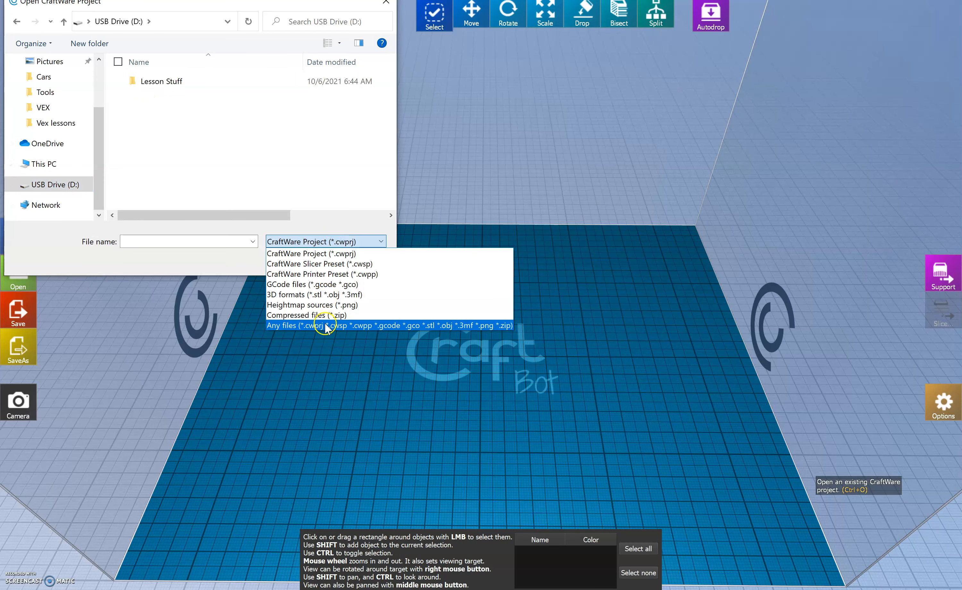
pyautogui.click(179, 98)
pyautogui.click(294, 260)
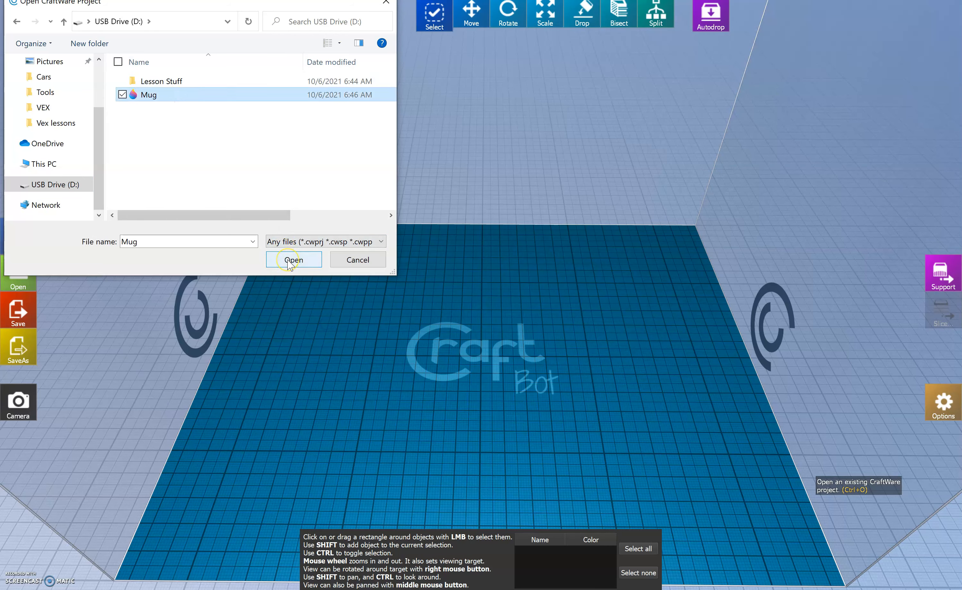
pyautogui.click(318, 242)
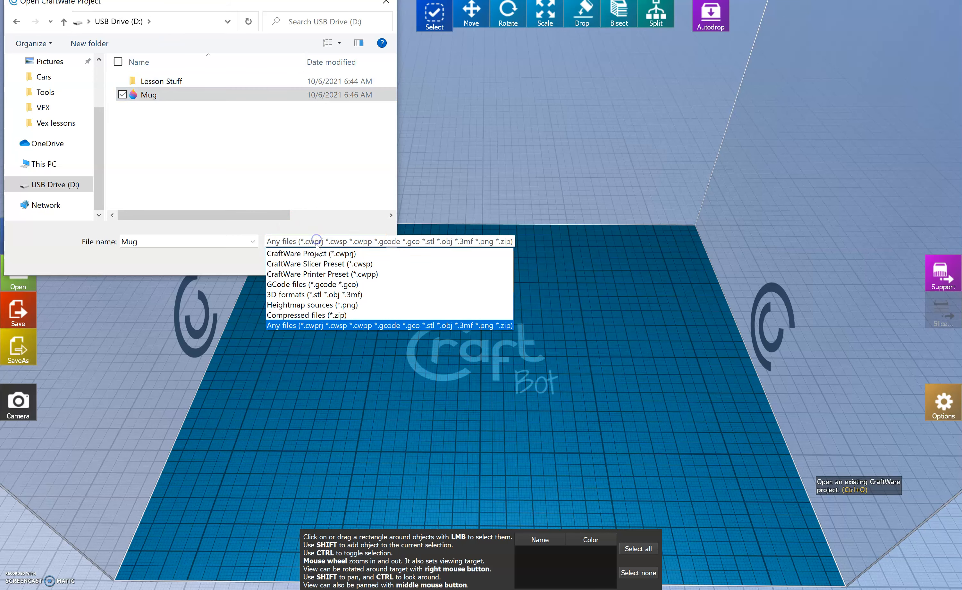
pyautogui.click(229, 259)
pyautogui.click(299, 260)
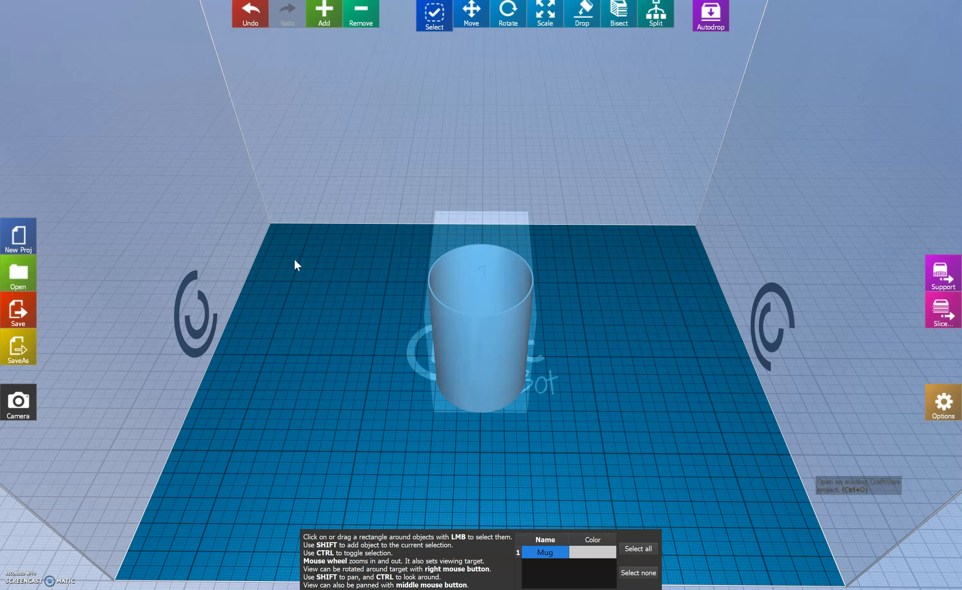
# Scale the mug along its X axis to a width of about 42.5 mm
pyautogui.moveTo(401, 411)
pyautogui.mouseDown(button='right')
pyautogui.moveTo(282, 378)
pyautogui.moveTo(260, 309)
pyautogui.moveTo(271, 363)
pyautogui.moveTo(298, 399)
pyautogui.moveTo(361, 395)
pyautogui.moveTo(395, 399)
pyautogui.moveTo(369, 415)
pyautogui.moveTo(408, 410)
pyautogui.mouseUp(button='right')
pyautogui.click(367, 355)
pyautogui.moveTo(666, 355); pyautogui.dragTo(657, 325, button='right')
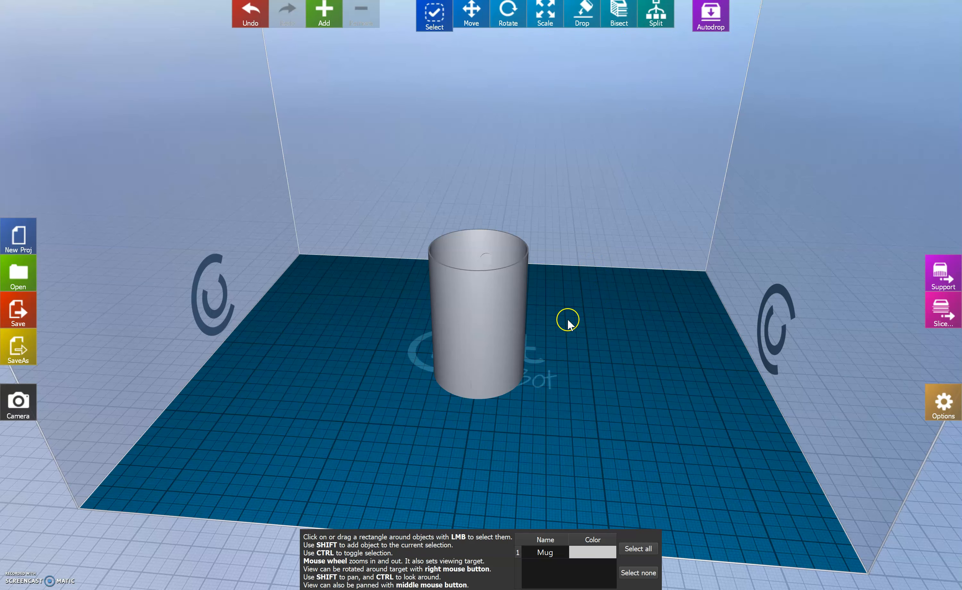
pyautogui.click(471, 320)
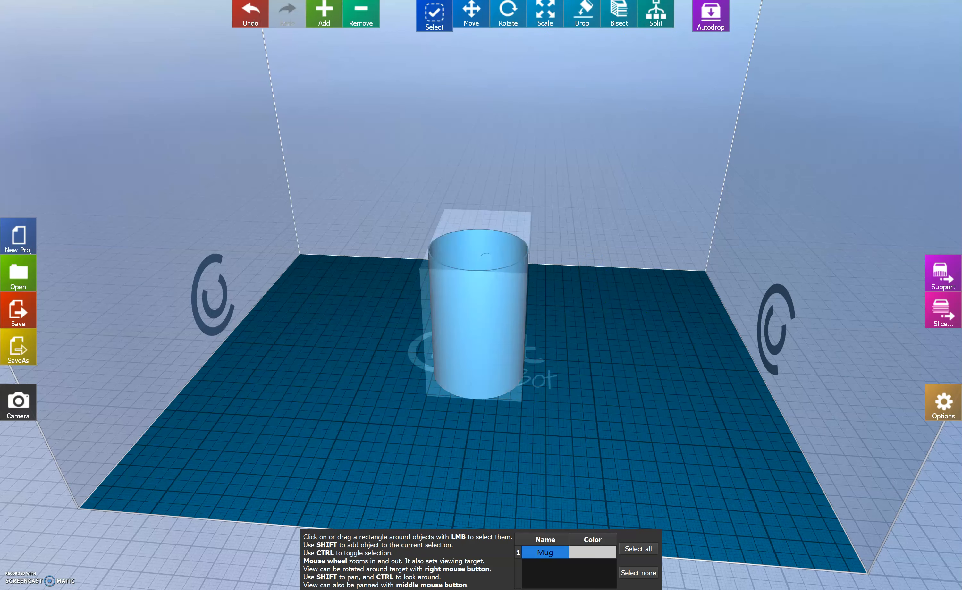
pyautogui.click(553, 19)
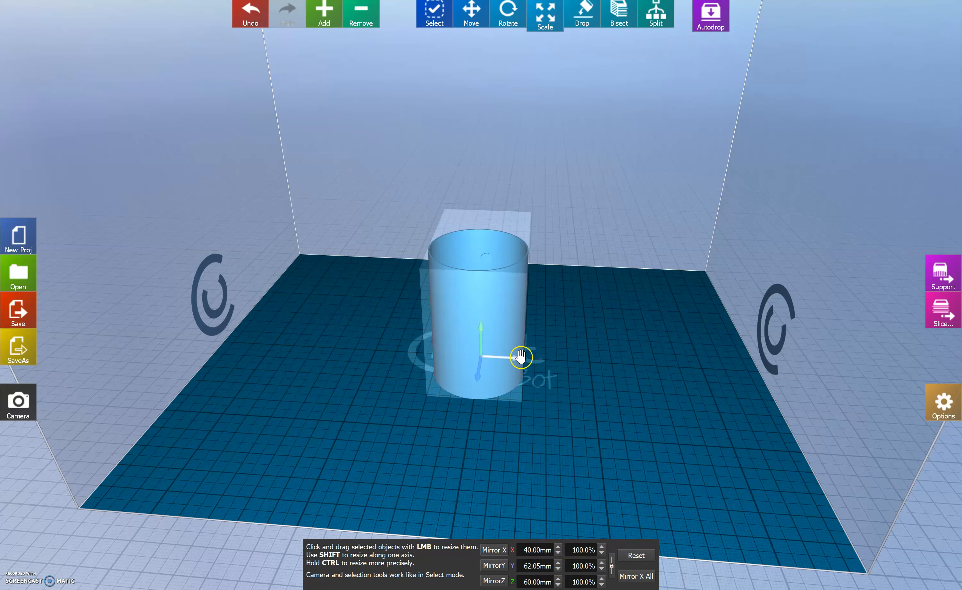
pyautogui.moveTo(521, 358)
pyautogui.mouseDown()
pyautogui.moveTo(569, 363)
pyautogui.moveTo(537, 360)
pyautogui.mouseUp()
pyautogui.click(608, 363)
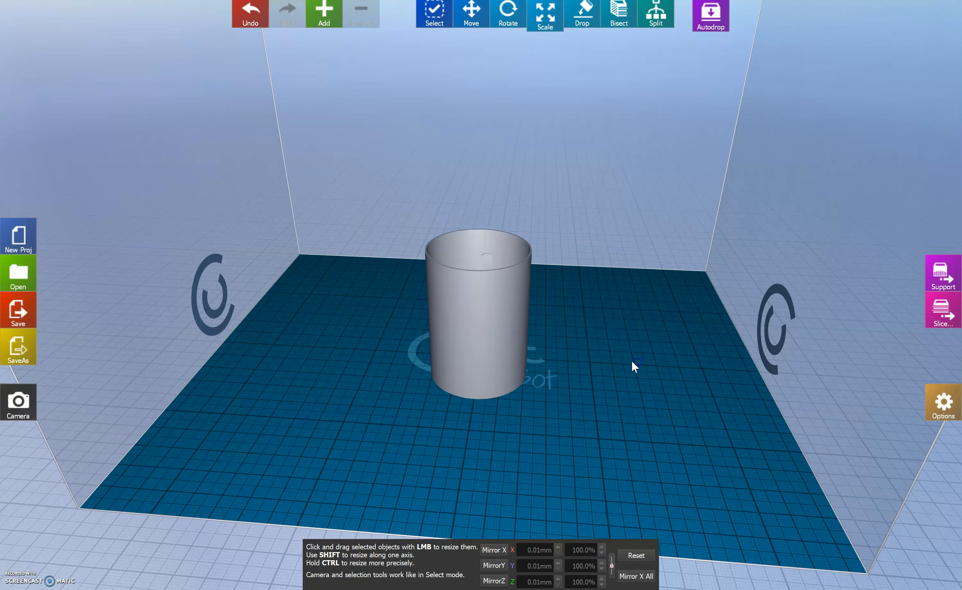
pyautogui.click(631, 196)
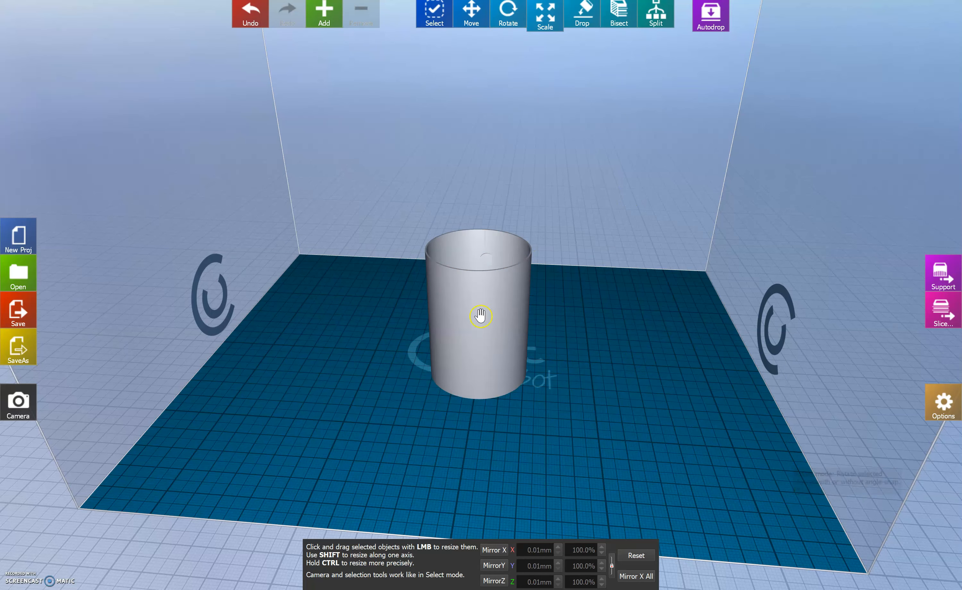
pyautogui.click(459, 269)
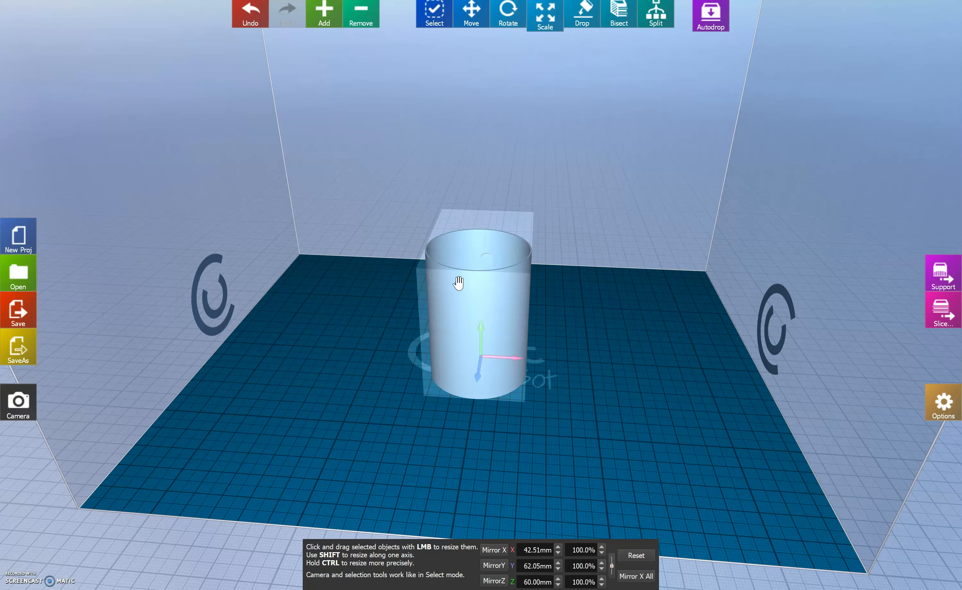
# Examine the mug from its handle side and from the front with the Rotate and Move tools
pyautogui.click(509, 17)
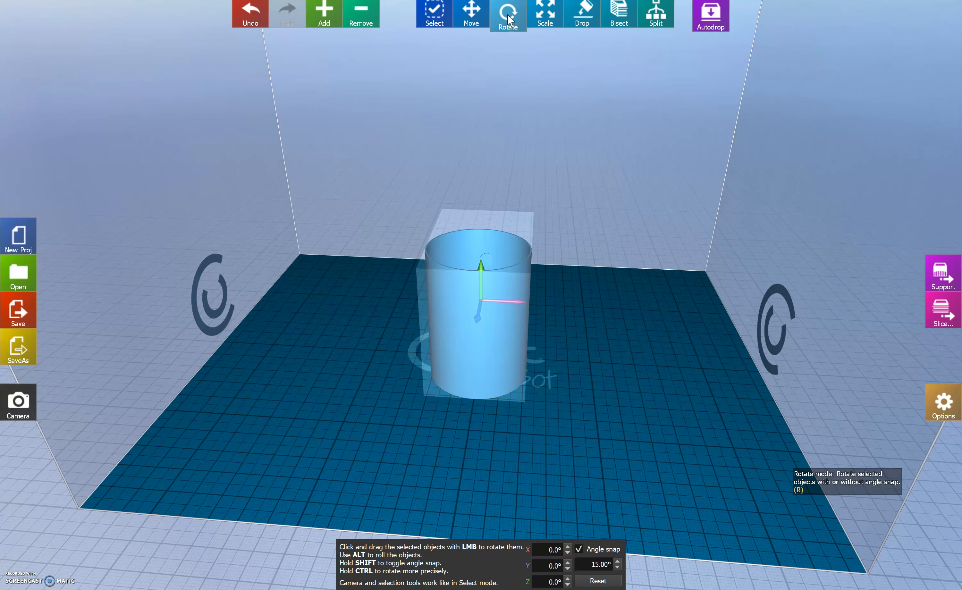
pyautogui.moveTo(666, 279); pyautogui.dragTo(548, 259)
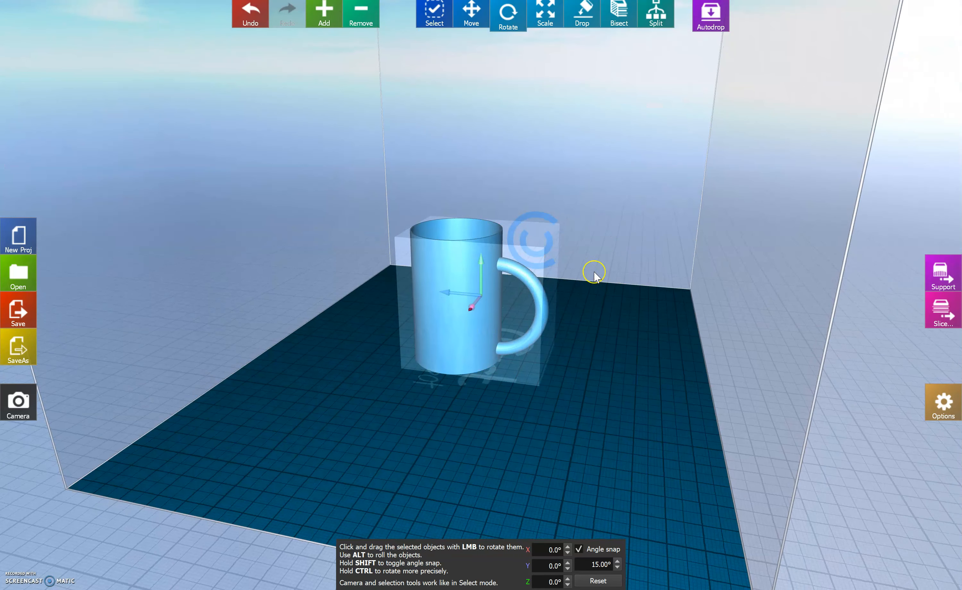
pyautogui.click(461, 27)
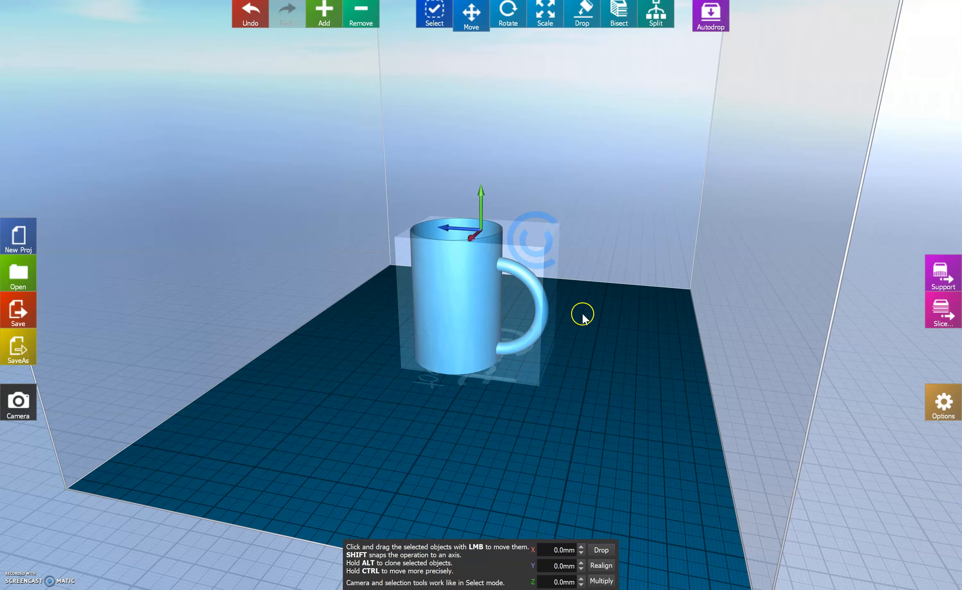
pyautogui.moveTo(309, 415); pyautogui.dragTo(453, 406, button='right')
pyautogui.click(623, 359)
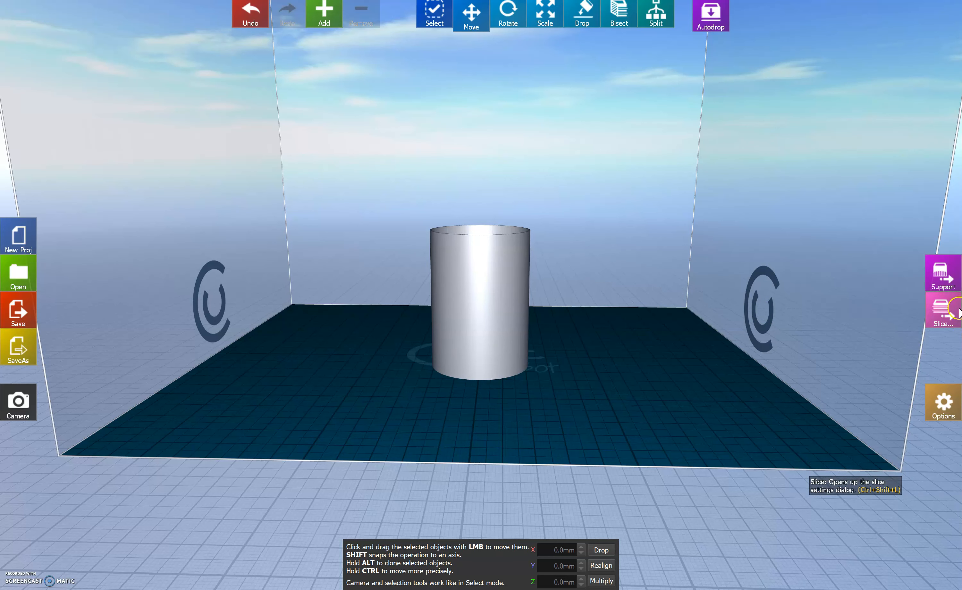
# Look over the slicing settings and the printer options for the CraftBot preset
pyautogui.click(952, 315)
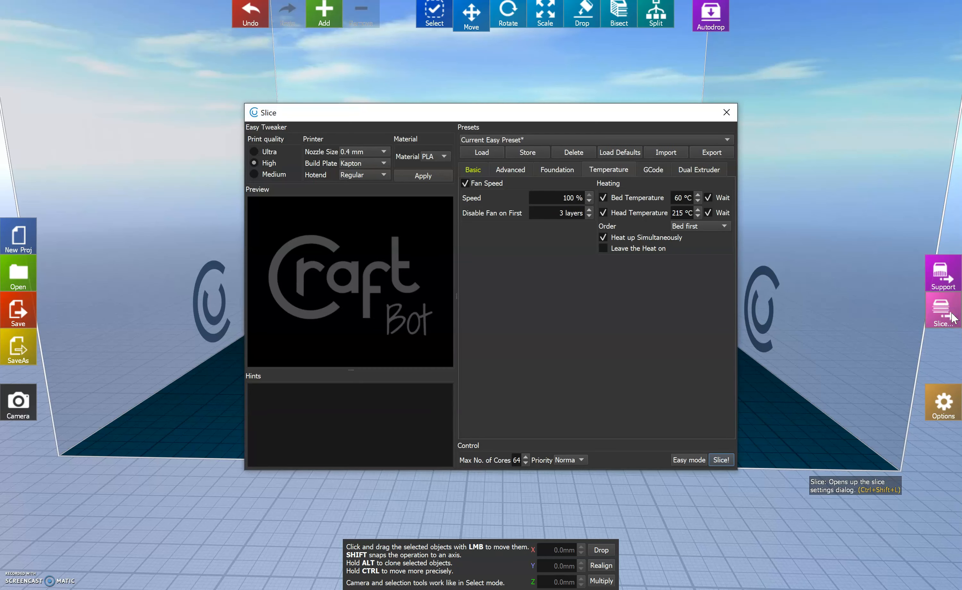
pyautogui.click(725, 115)
pyautogui.click(942, 411)
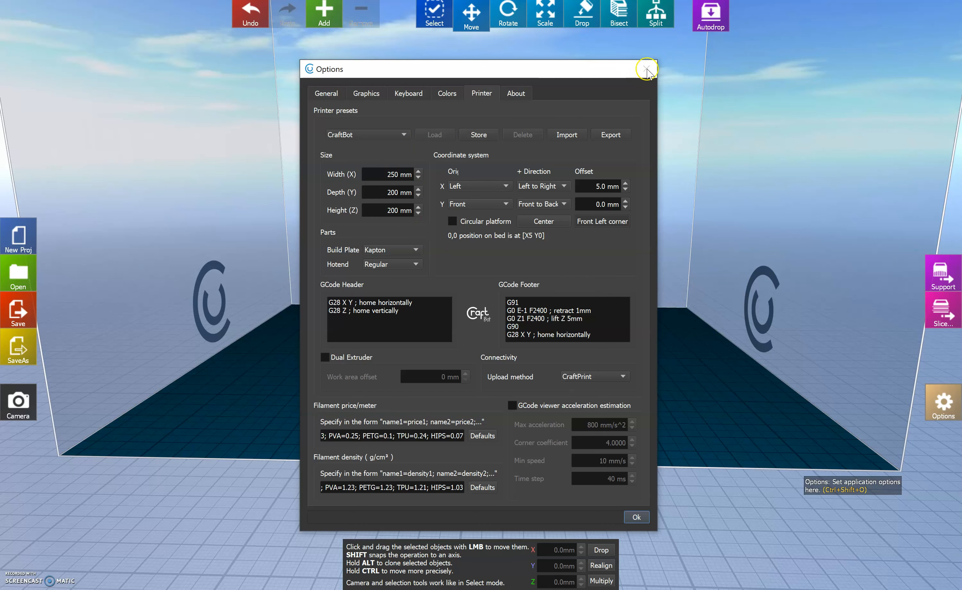
pyautogui.click(632, 515)
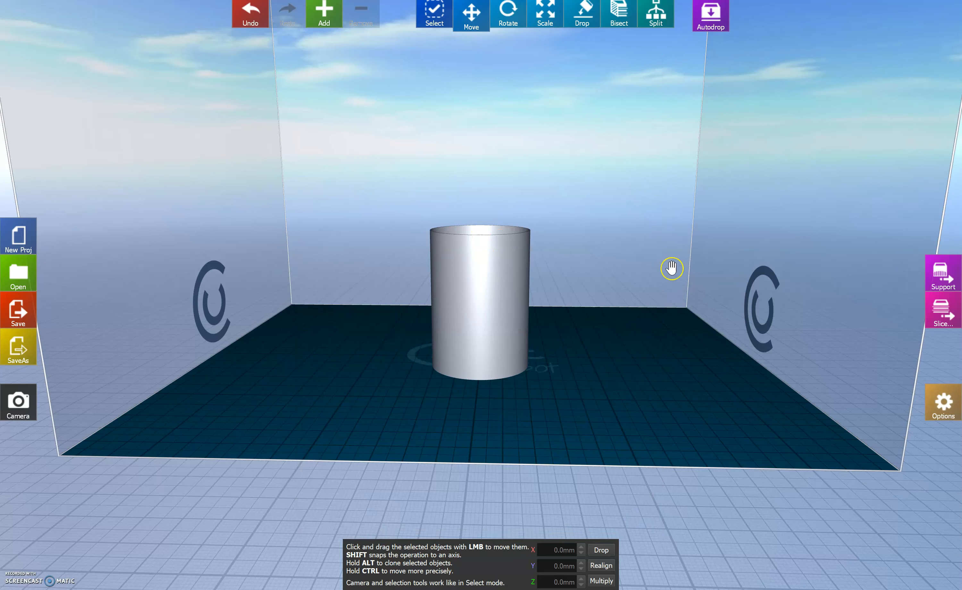
# Review the available slicing presets and the advanced slicing settings
pyautogui.click(947, 316)
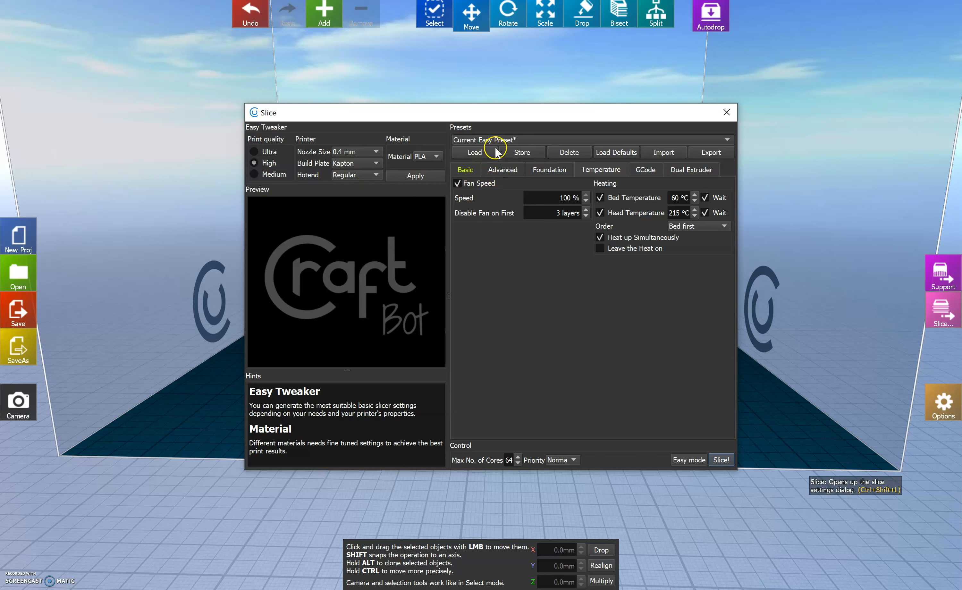
pyautogui.click(572, 141)
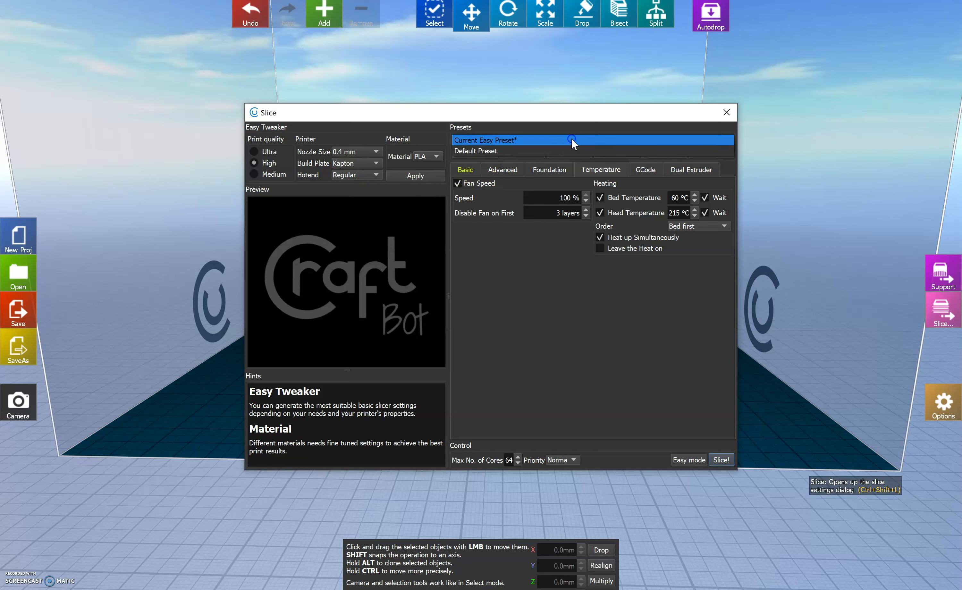
pyautogui.click(573, 142)
pyautogui.click(585, 140)
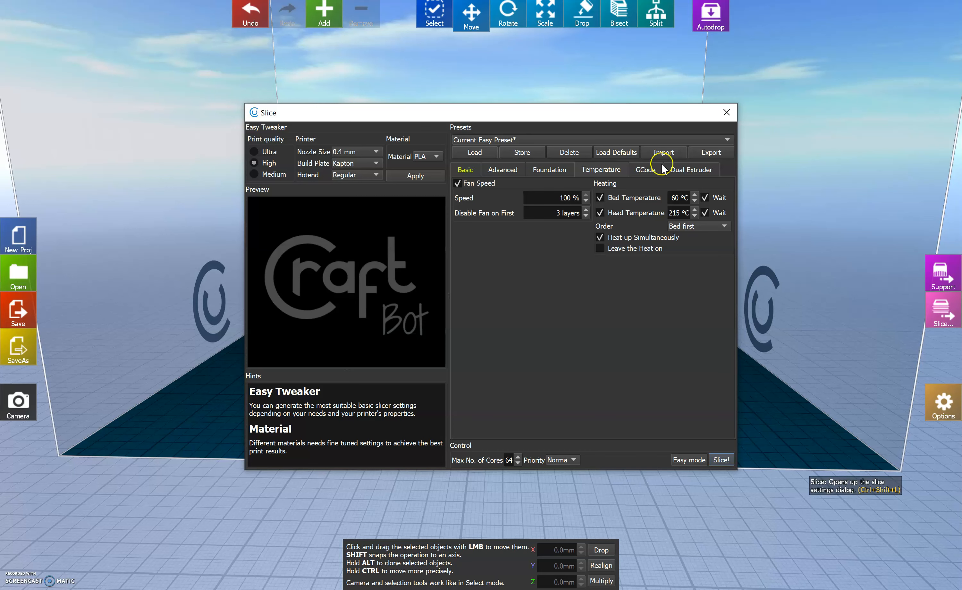
pyautogui.click(498, 168)
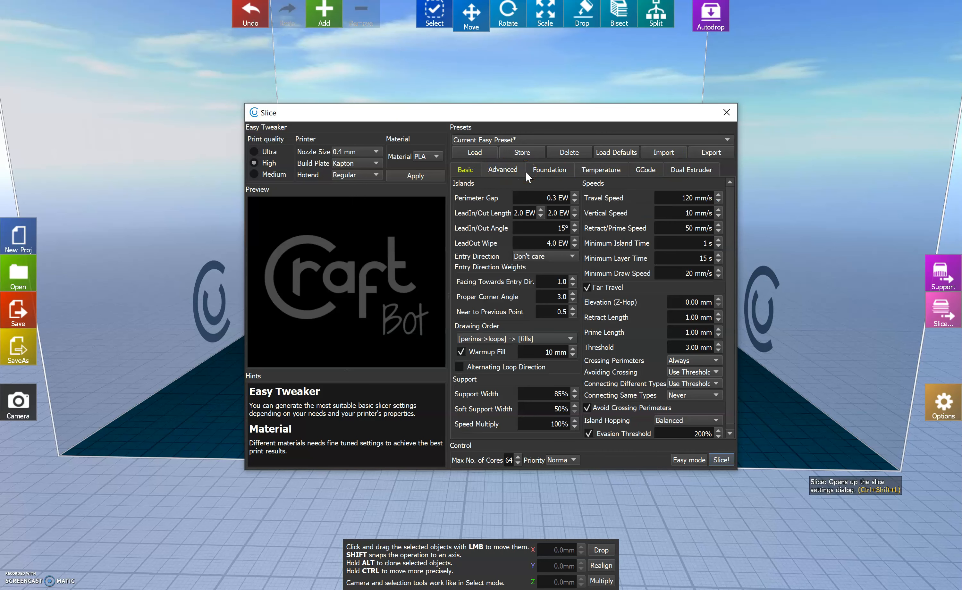